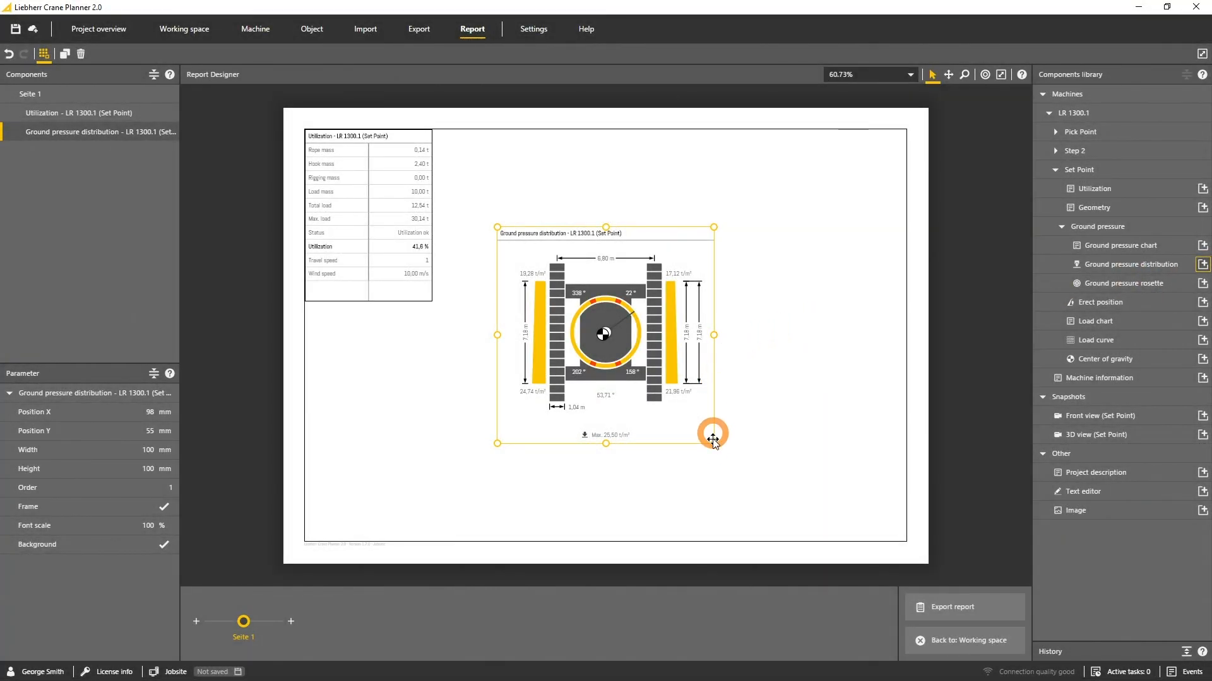
Shrink the ground pressure distribution diagram on the report page by its corner handle.
{"action": "mouse_move", "coordinate": [713, 441]}
{"action": "left_mouse_down"}
{"action": "mouse_move", "coordinate": [617, 326]}
{"action": "mouse_move", "coordinate": [389, 445]}
{"action": "left_mouse_up"}
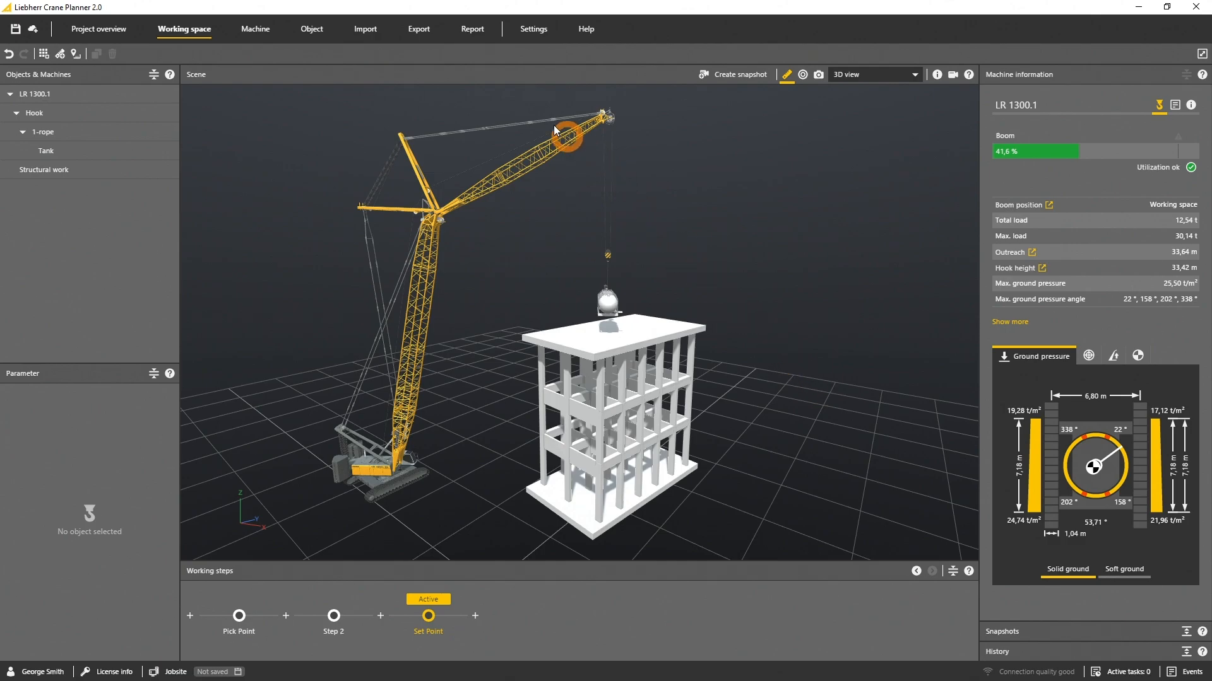
Switch to the Report designer and select the Set Point working step in the Components library.
{"action": "left_click", "coordinate": [472, 29]}
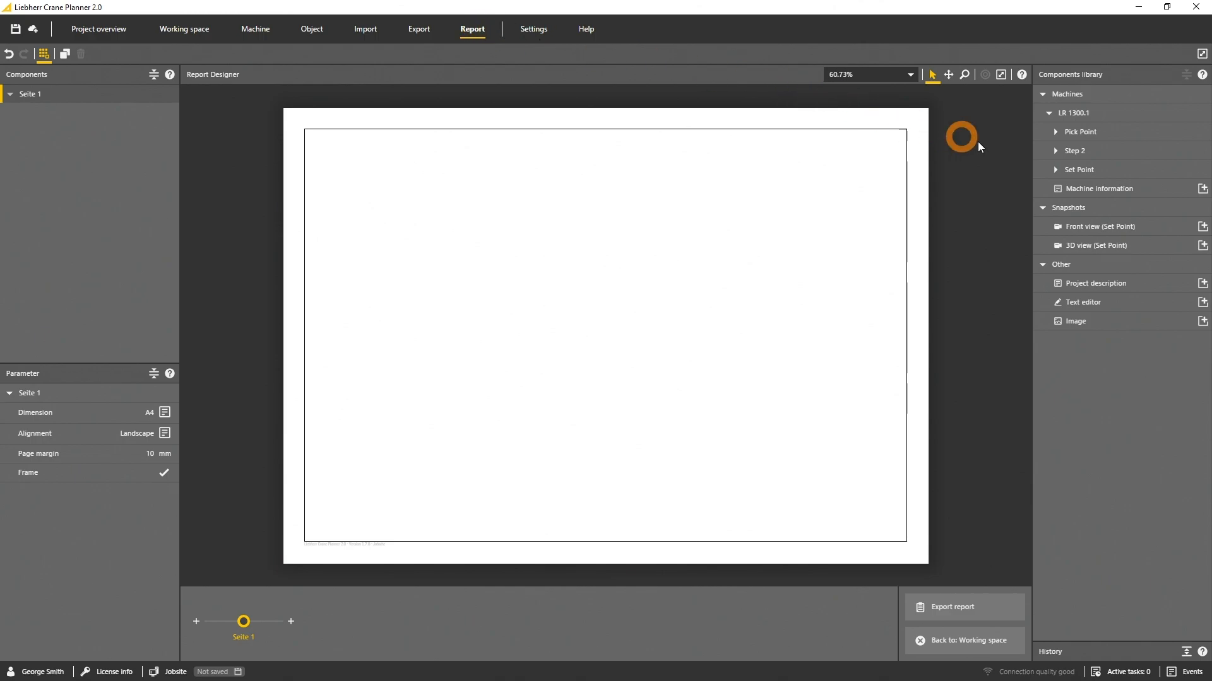
{"action": "left_click", "coordinate": [1057, 170]}
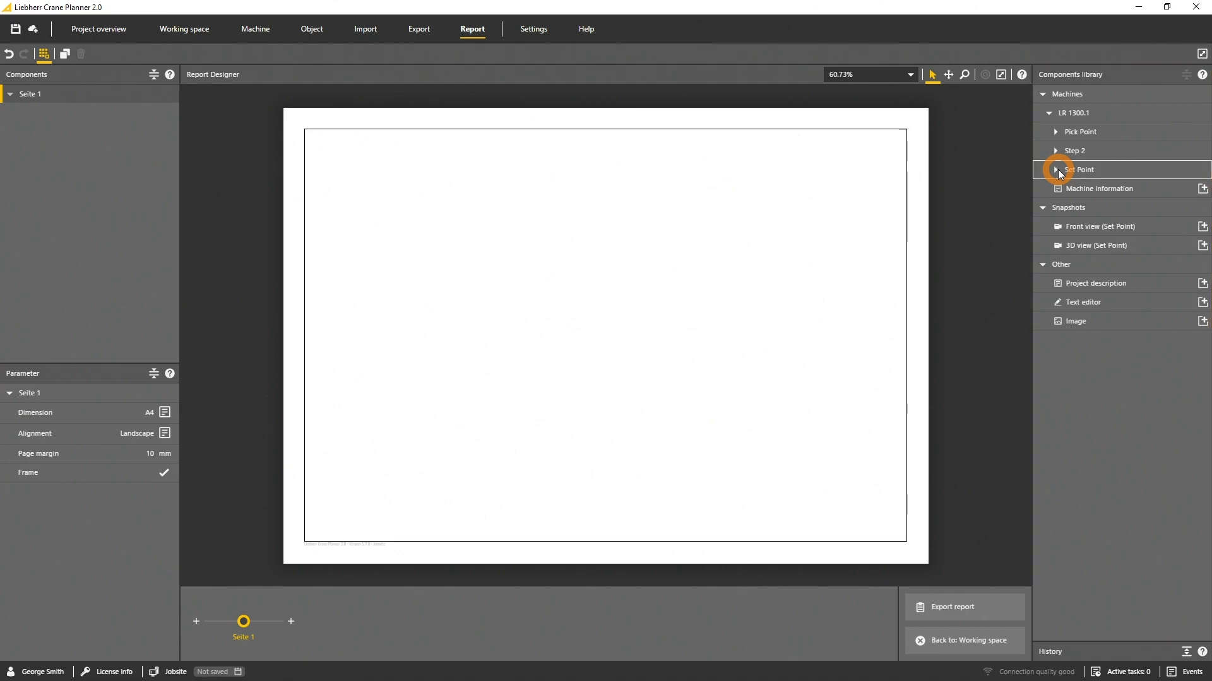
Add the Set Point utilization table, moved top-left and resized to about 55 × 70 mm.
{"action": "left_click", "coordinate": [1058, 170]}
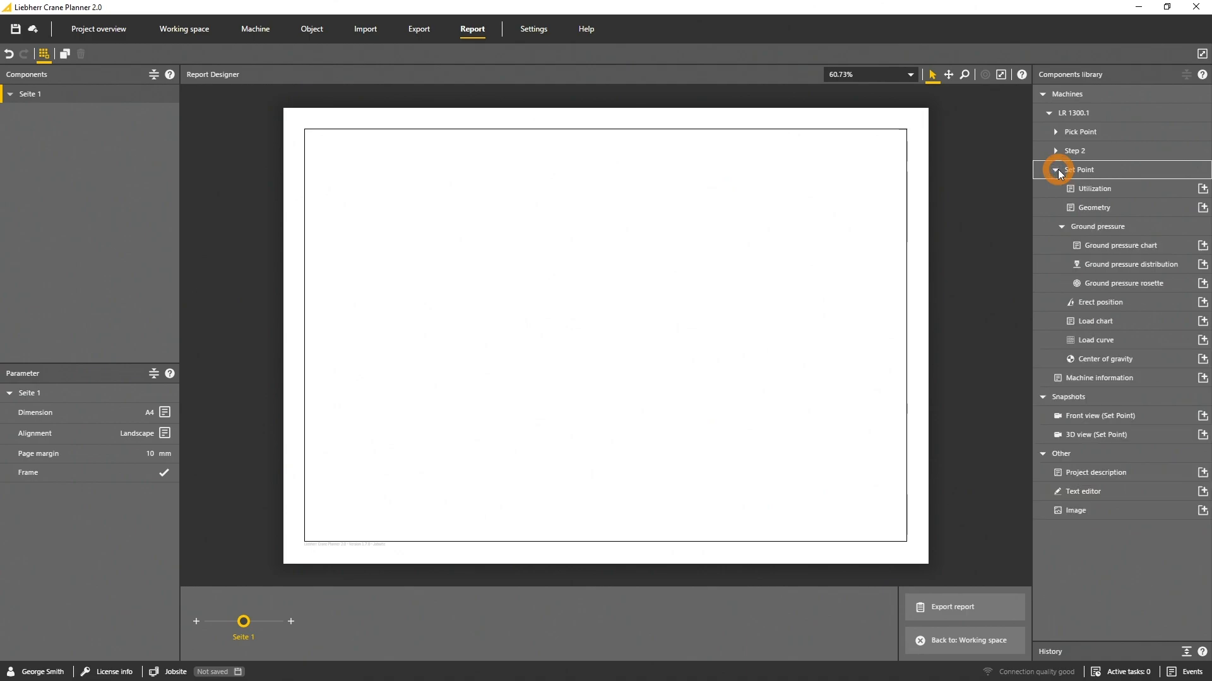
{"action": "left_click", "coordinate": [1202, 190]}
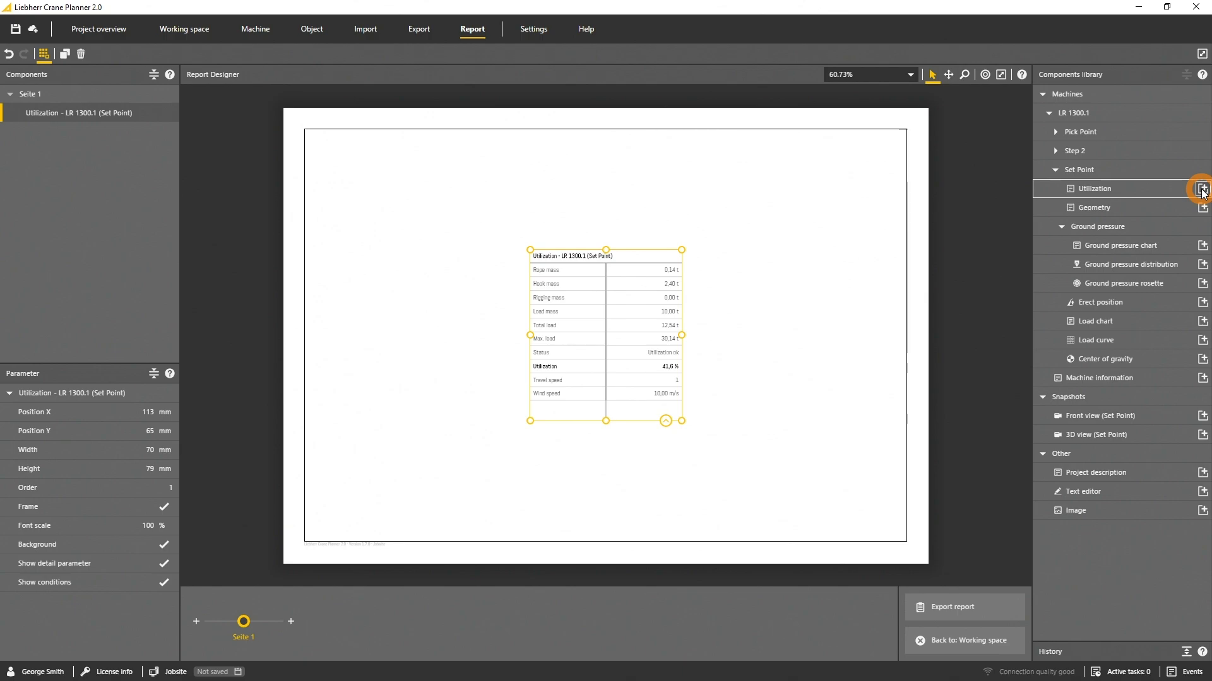
{"action": "left_click_drag", "start_coordinate": [632, 298], "coordinate": [402, 179]}
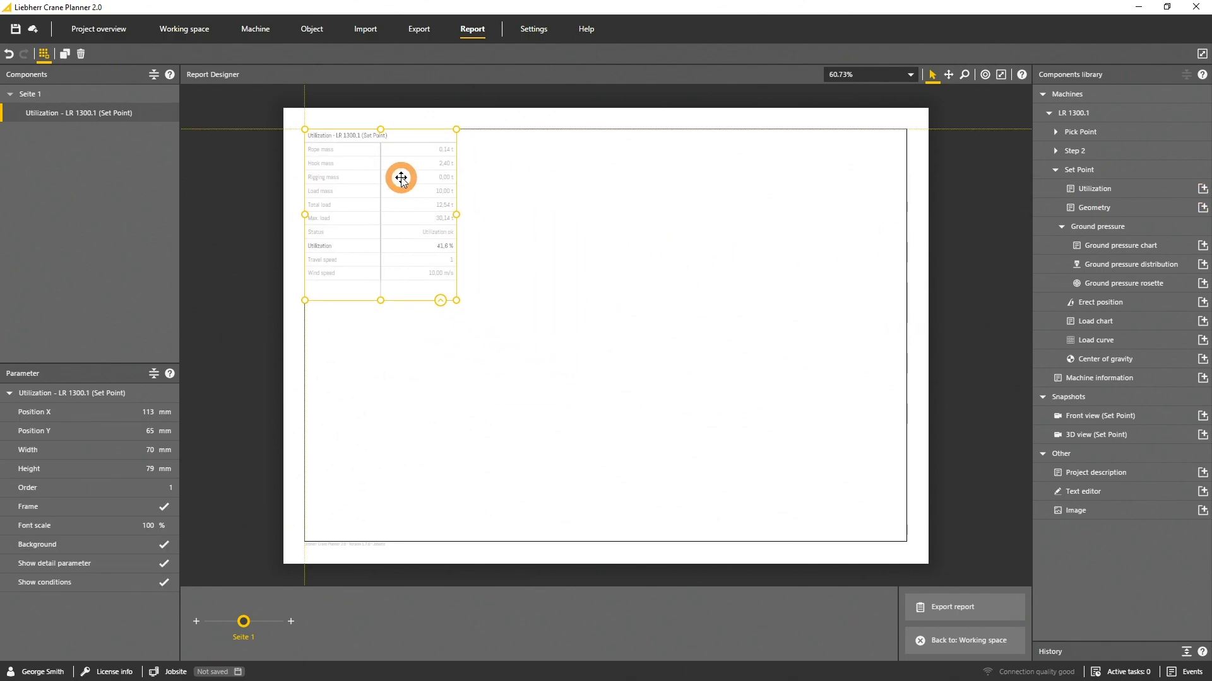
{"action": "left_click_drag", "start_coordinate": [455, 215], "coordinate": [421, 217]}
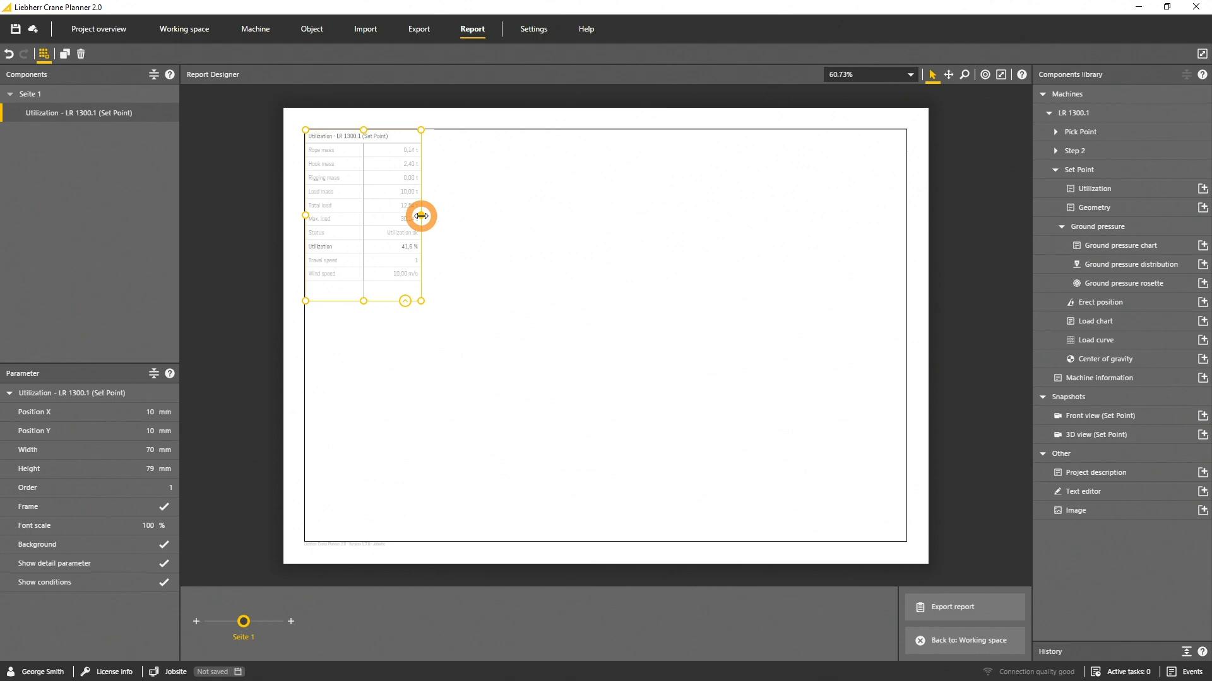
{"action": "left_click", "coordinate": [405, 300]}
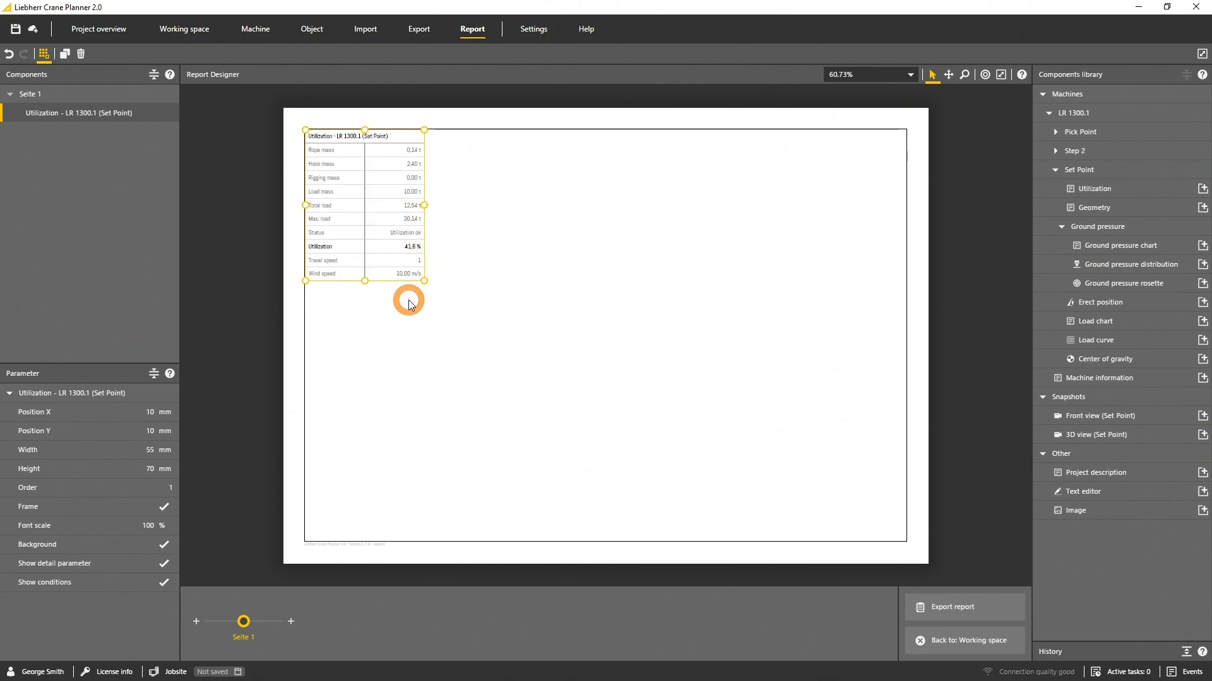
Add the ground pressure distribution diagram, shrunk and placed at the page's lower left.
{"action": "left_click", "coordinate": [1201, 265]}
{"action": "mouse_move", "coordinate": [625, 331]}
{"action": "left_mouse_down"}
{"action": "mouse_move", "coordinate": [436, 411]}
{"action": "mouse_move", "coordinate": [435, 428]}
{"action": "left_mouse_up"}
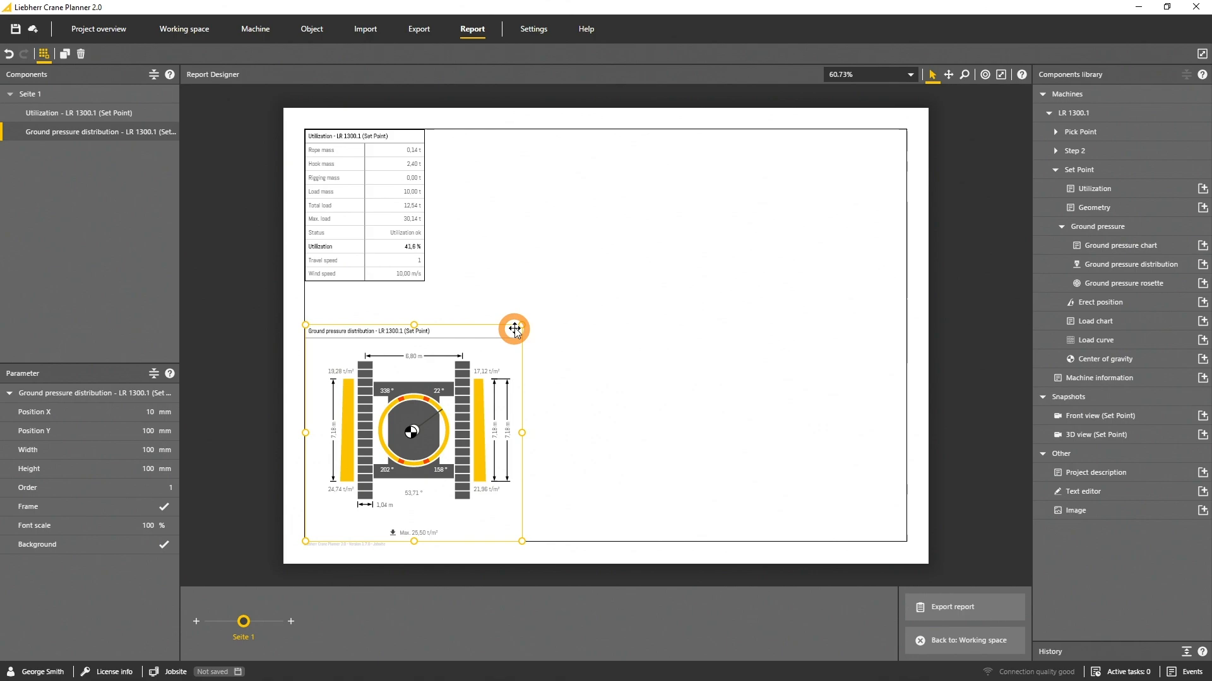
{"action": "mouse_move", "coordinate": [522, 325]}
{"action": "left_mouse_down"}
{"action": "mouse_move", "coordinate": [422, 357]}
{"action": "mouse_move", "coordinate": [421, 380]}
{"action": "left_mouse_up"}
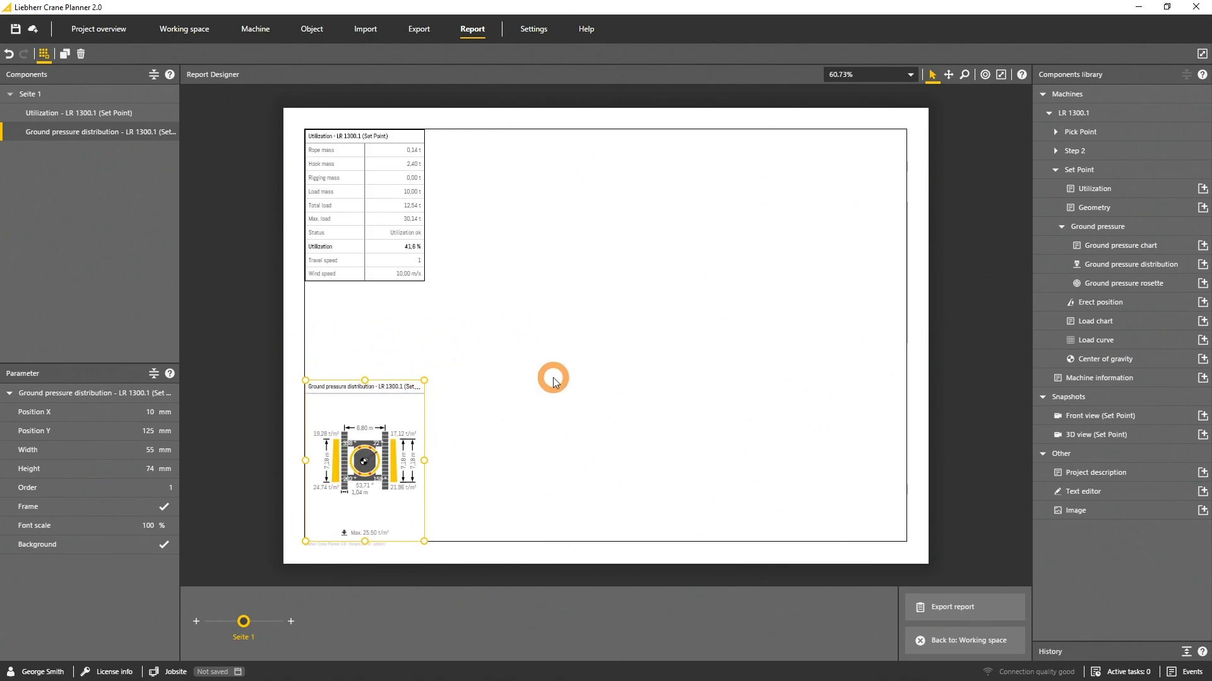
Add the ground pressure chart under the utilization table and snap the distribution diagram beneath it.
{"action": "left_click", "coordinate": [1202, 247]}
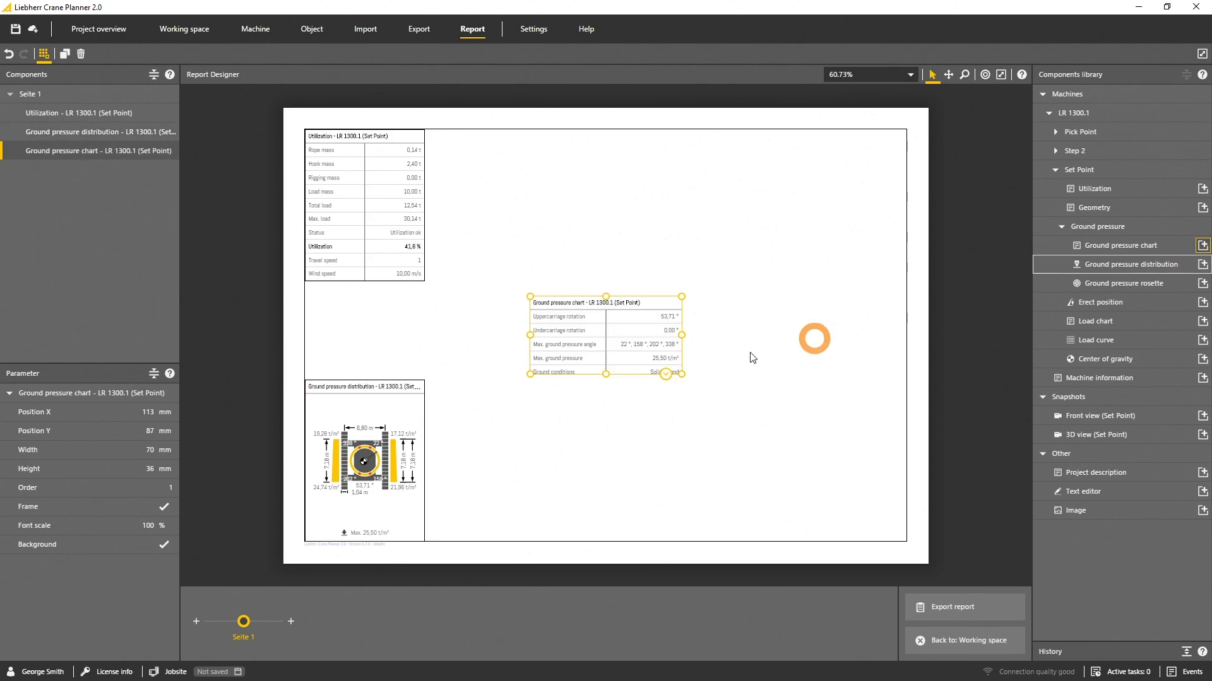
{"action": "left_click_drag", "start_coordinate": [616, 333], "coordinate": [388, 322]}
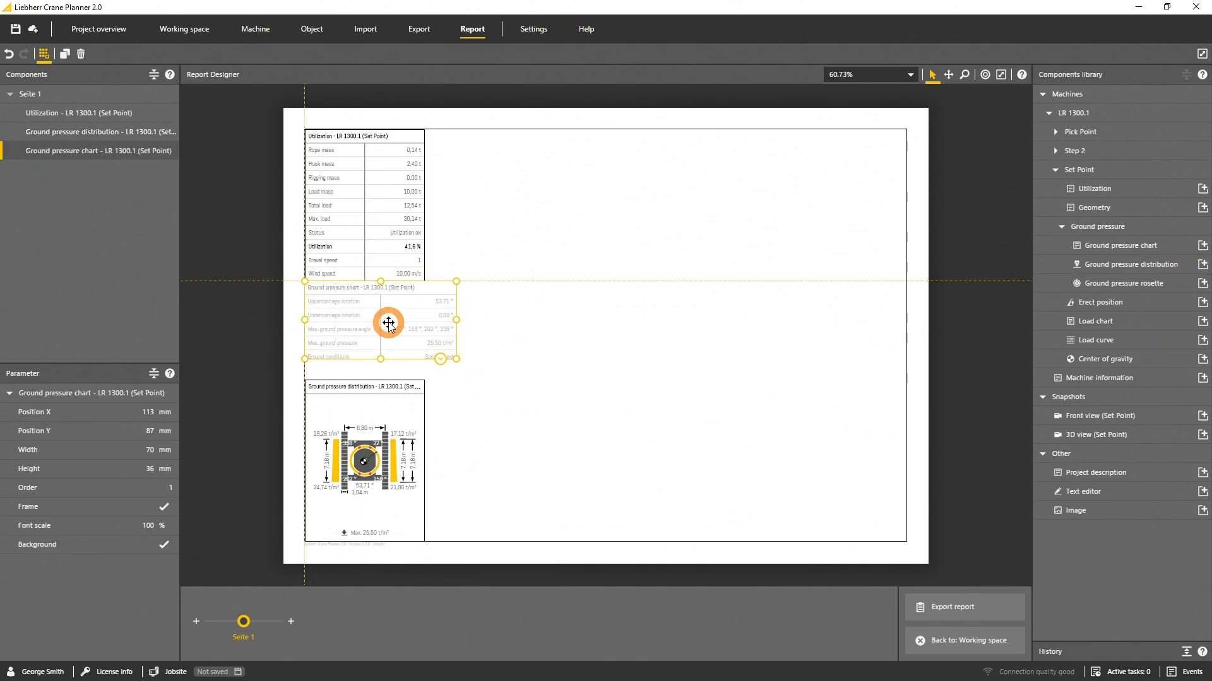
{"action": "left_click_drag", "start_coordinate": [443, 364], "coordinate": [424, 362]}
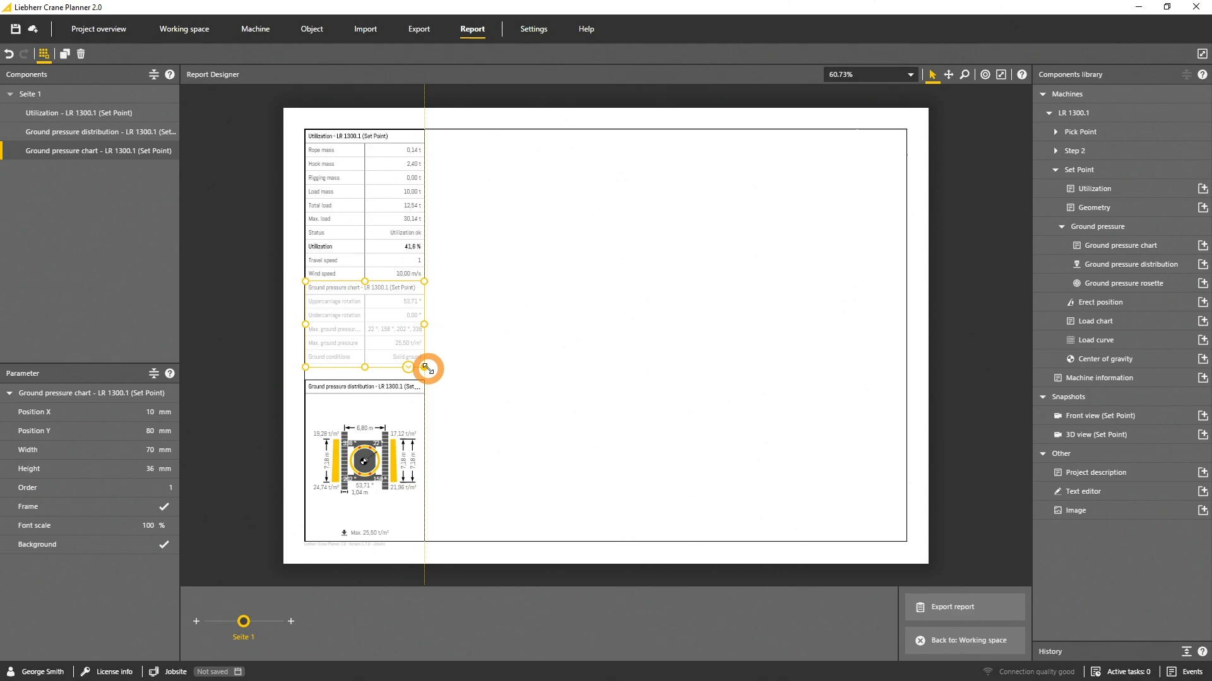
{"action": "left_click", "coordinate": [407, 407]}
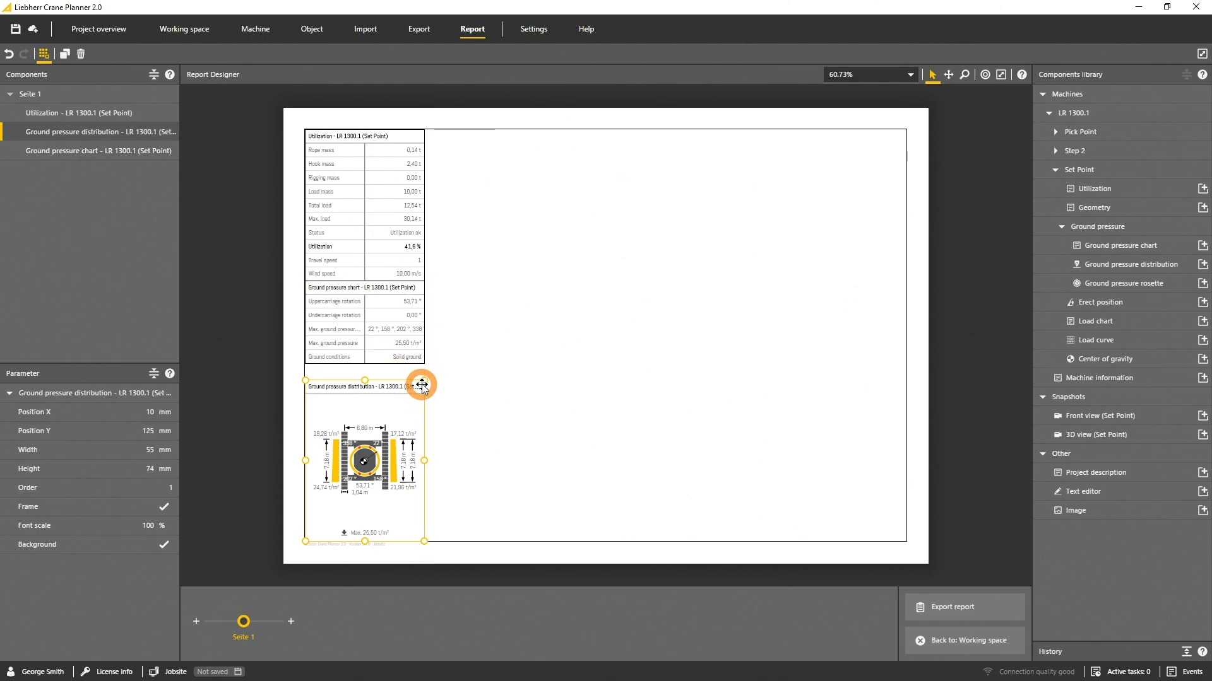
{"action": "left_click_drag", "start_coordinate": [424, 383], "coordinate": [423, 370]}
{"action": "middle_click", "coordinate": [504, 367]}
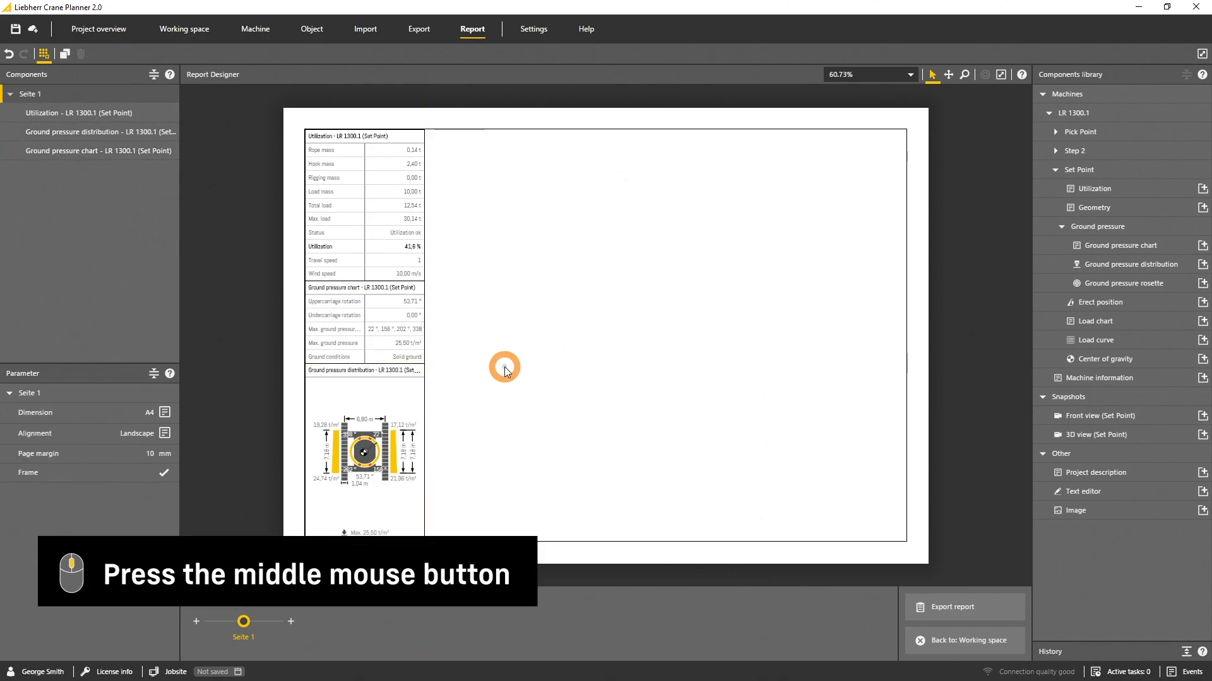
{"action": "left_click_drag", "start_coordinate": [504, 367], "coordinate": [465, 386]}
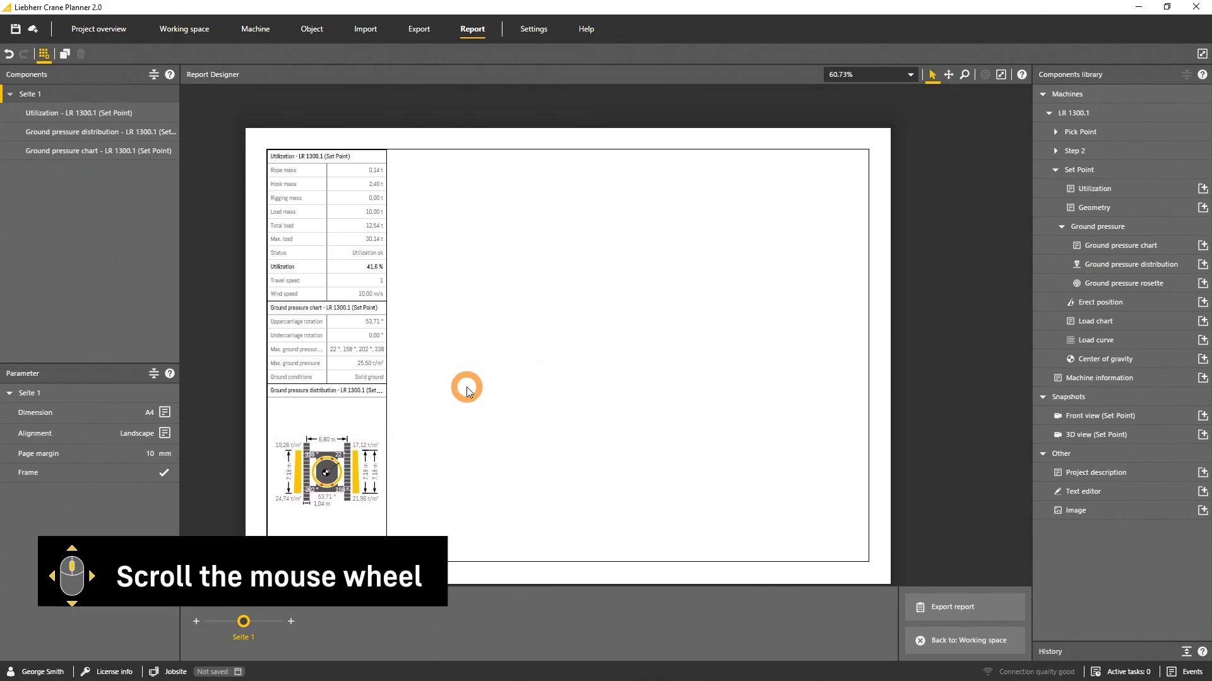
{"action": "scroll", "coordinate": [465, 387], "scroll_direction": "down", "scroll_amount": 4}
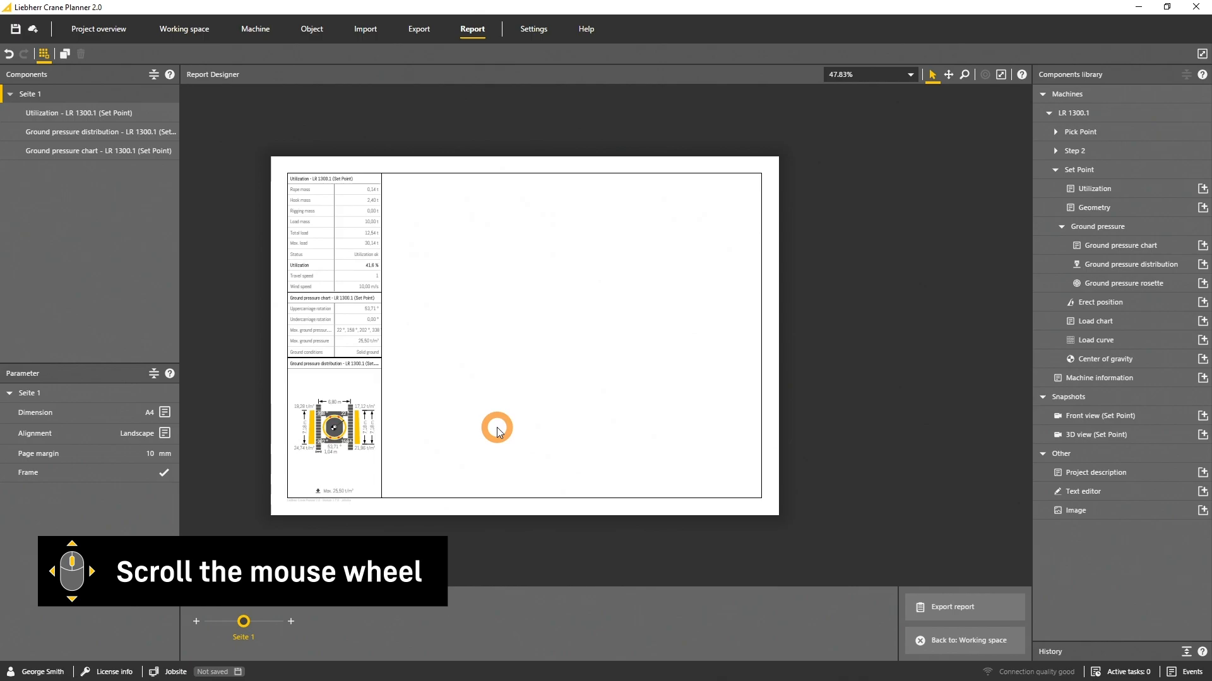
{"action": "scroll", "coordinate": [493, 408], "scroll_direction": "up", "scroll_amount": 4}
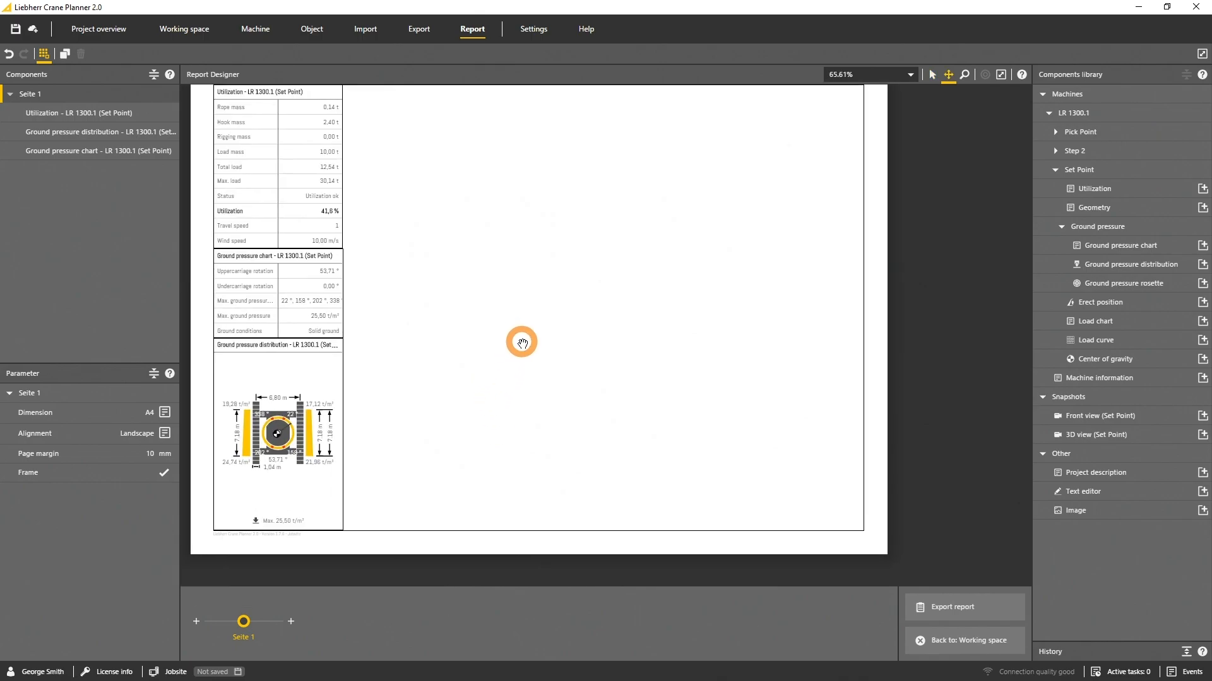
{"action": "left_click_drag", "start_coordinate": [511, 331], "coordinate": [558, 367]}
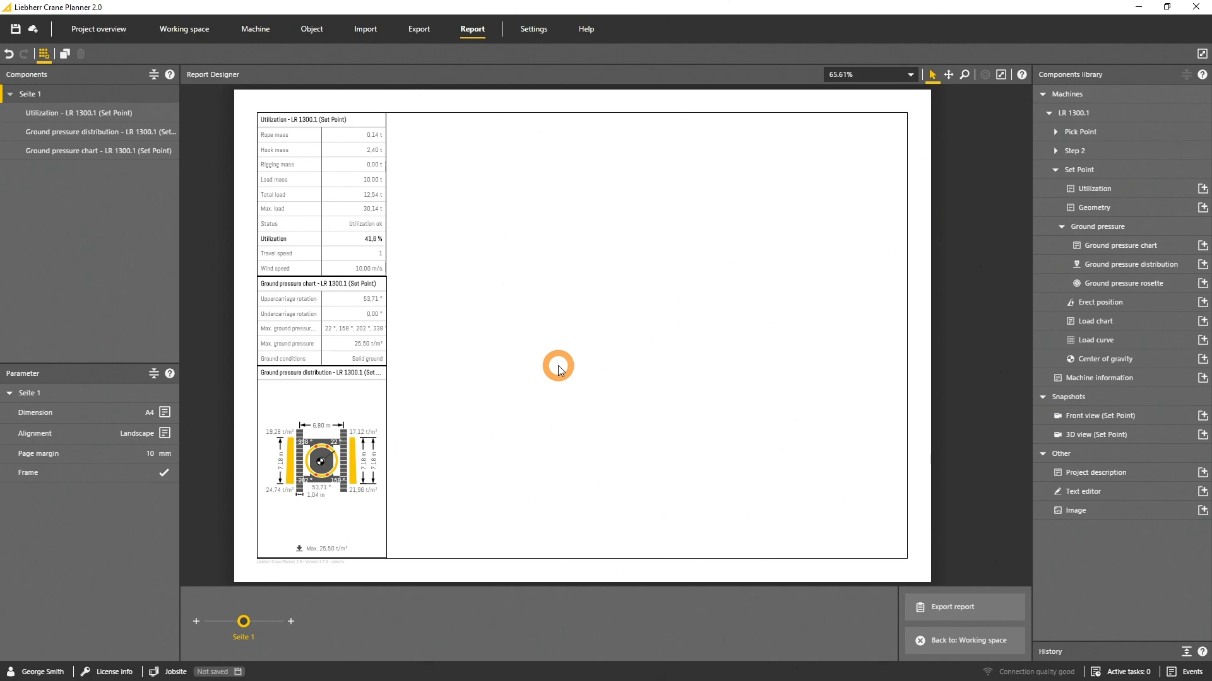
Add a frameless Set Point 3D view snapshot positioned up beside the left-column tables.
{"action": "left_click", "coordinate": [1204, 434]}
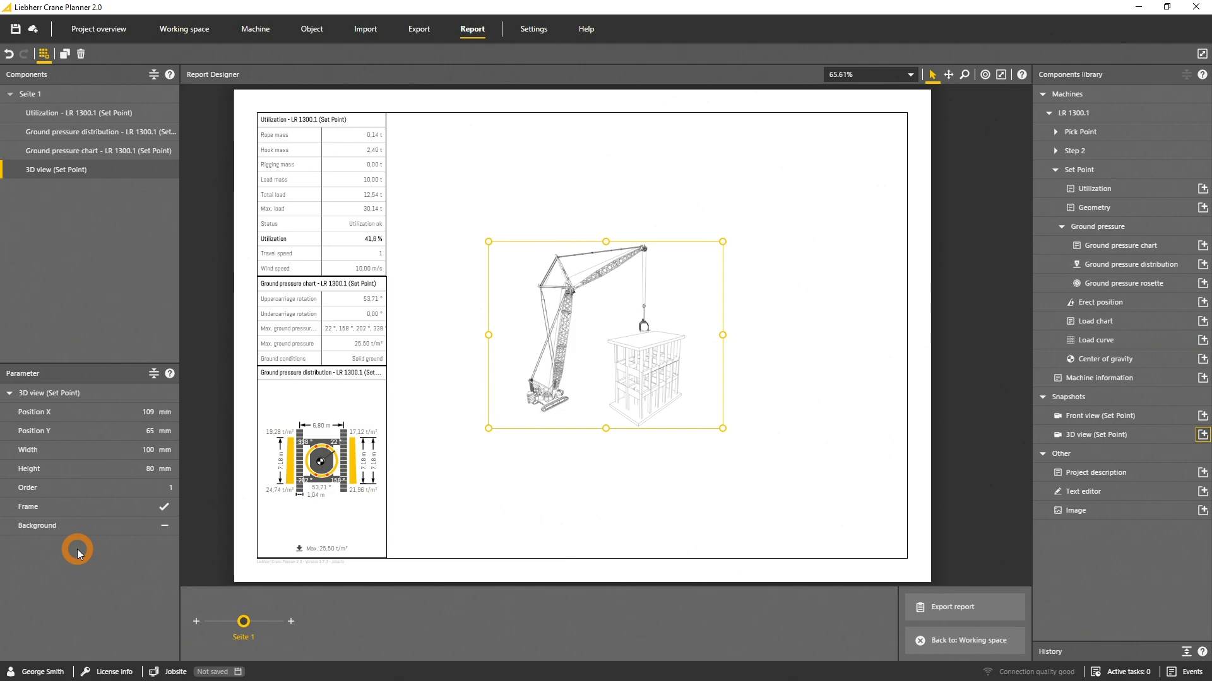
{"action": "left_click", "coordinate": [164, 508]}
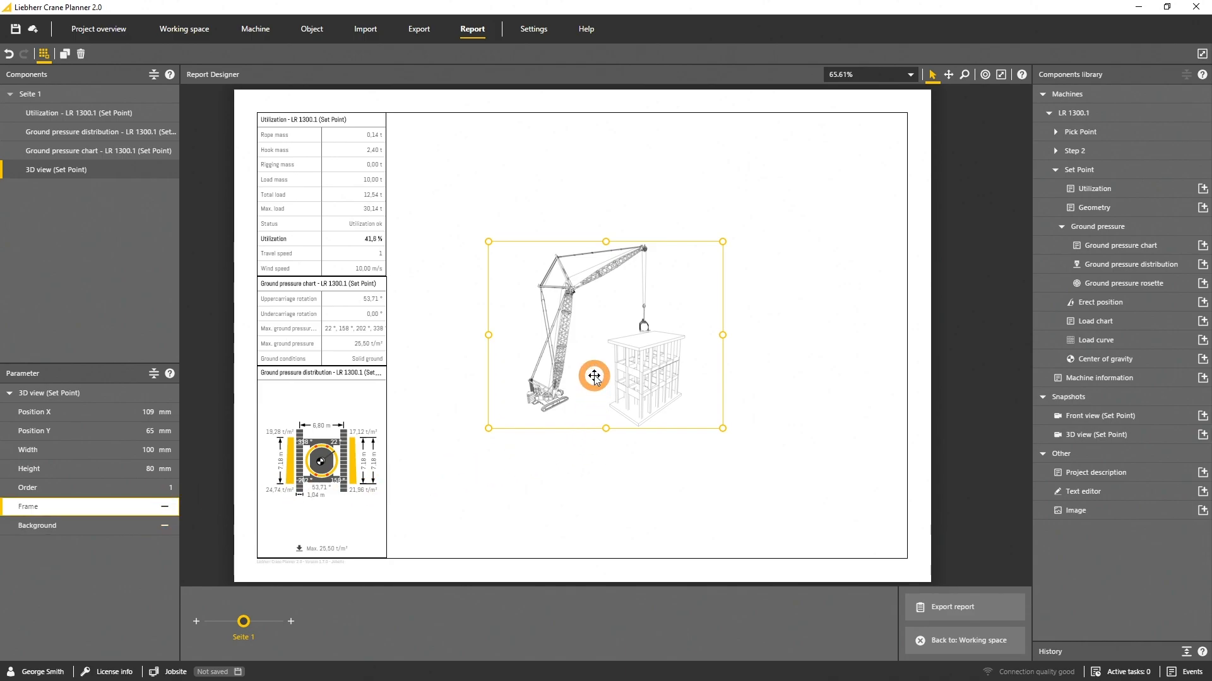
{"action": "left_click_drag", "start_coordinate": [594, 367], "coordinate": [501, 256]}
{"action": "left_click", "coordinate": [551, 377]}
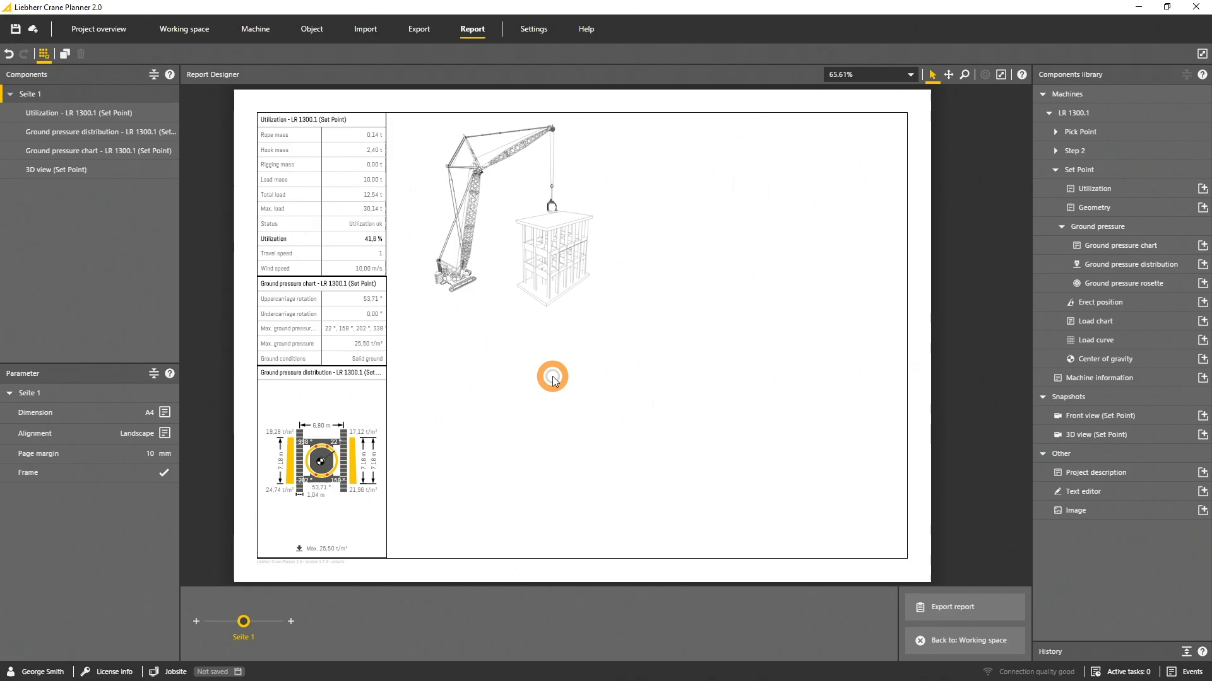
Add the front view snapshot at scale 1:600, font scale 90, enlarged at the page's lower right.
{"action": "left_click", "coordinate": [1202, 416]}
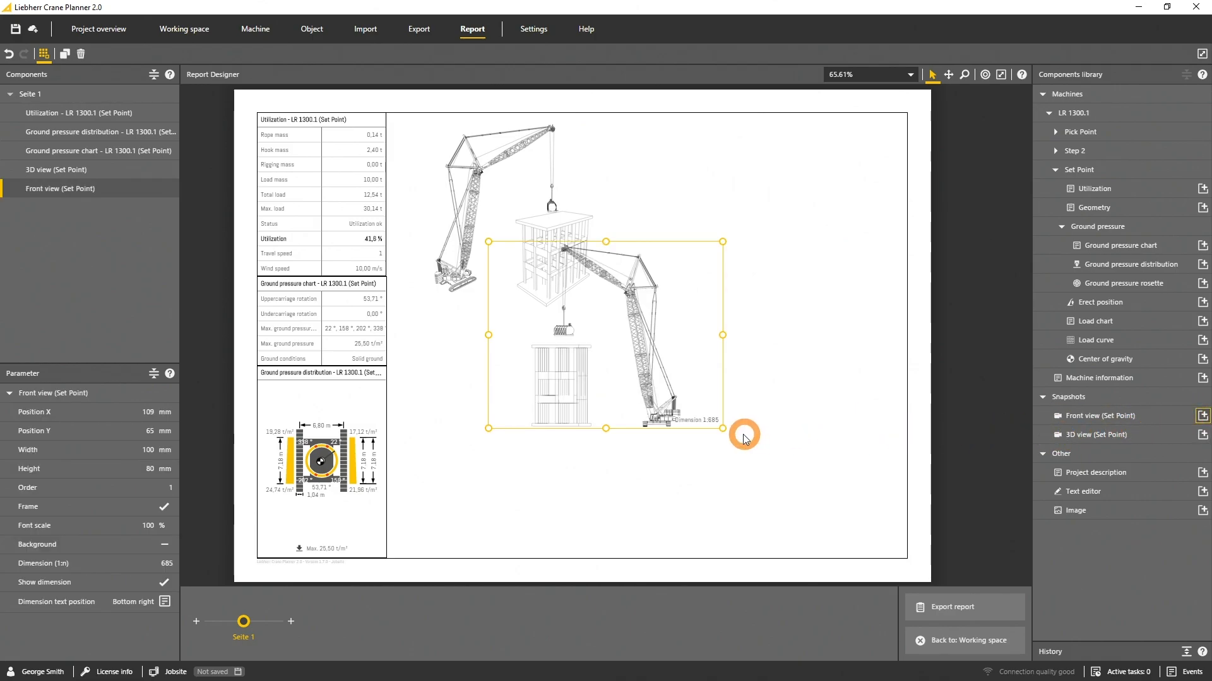
{"action": "left_click_drag", "start_coordinate": [723, 428], "coordinate": [755, 452]}
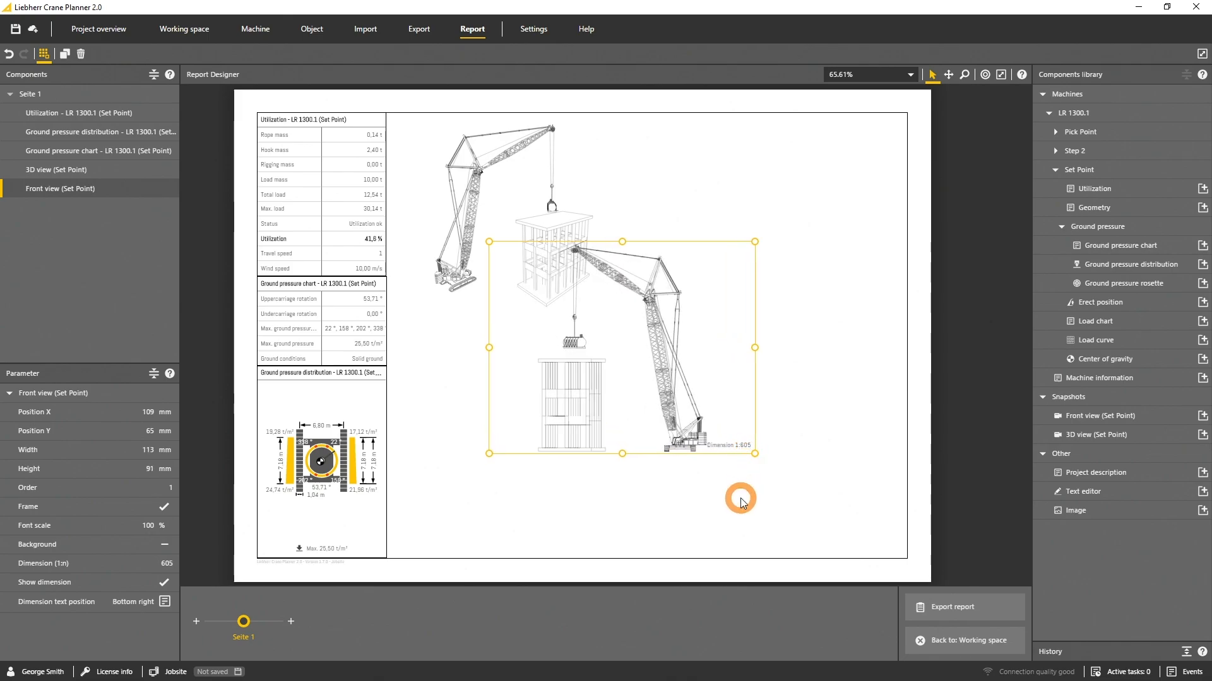
{"action": "double_click", "coordinate": [166, 564]}
{"action": "type", "text": "6"}
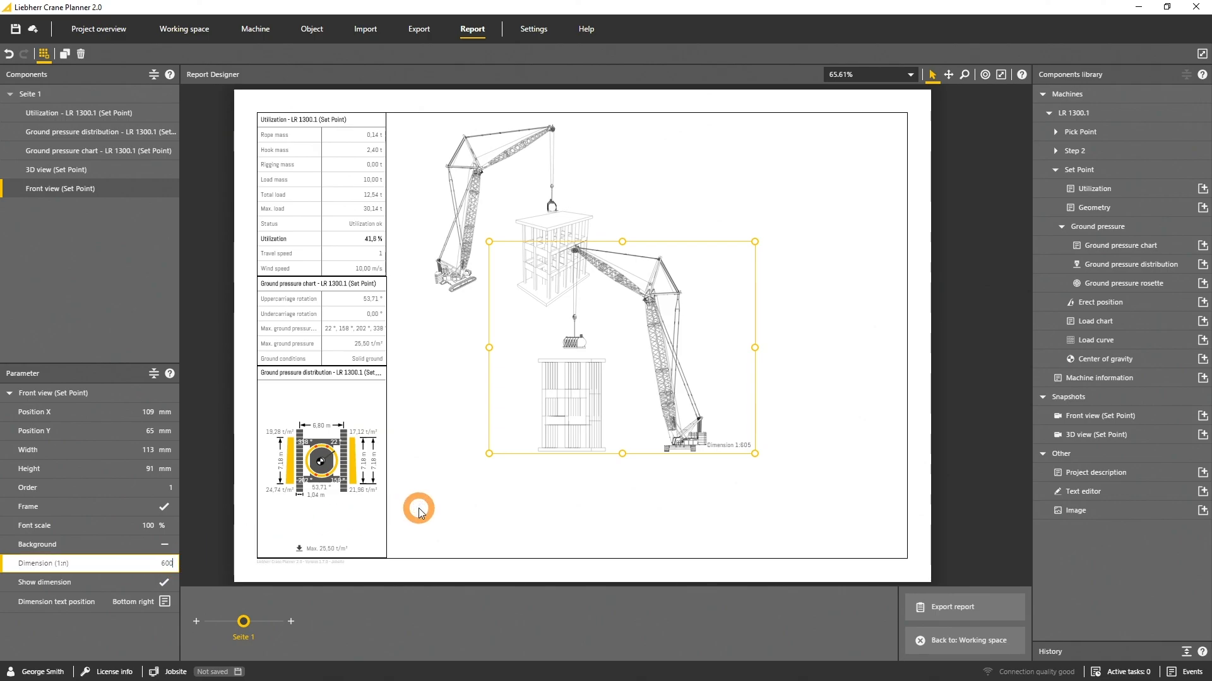
{"action": "key", "text": "Return"}
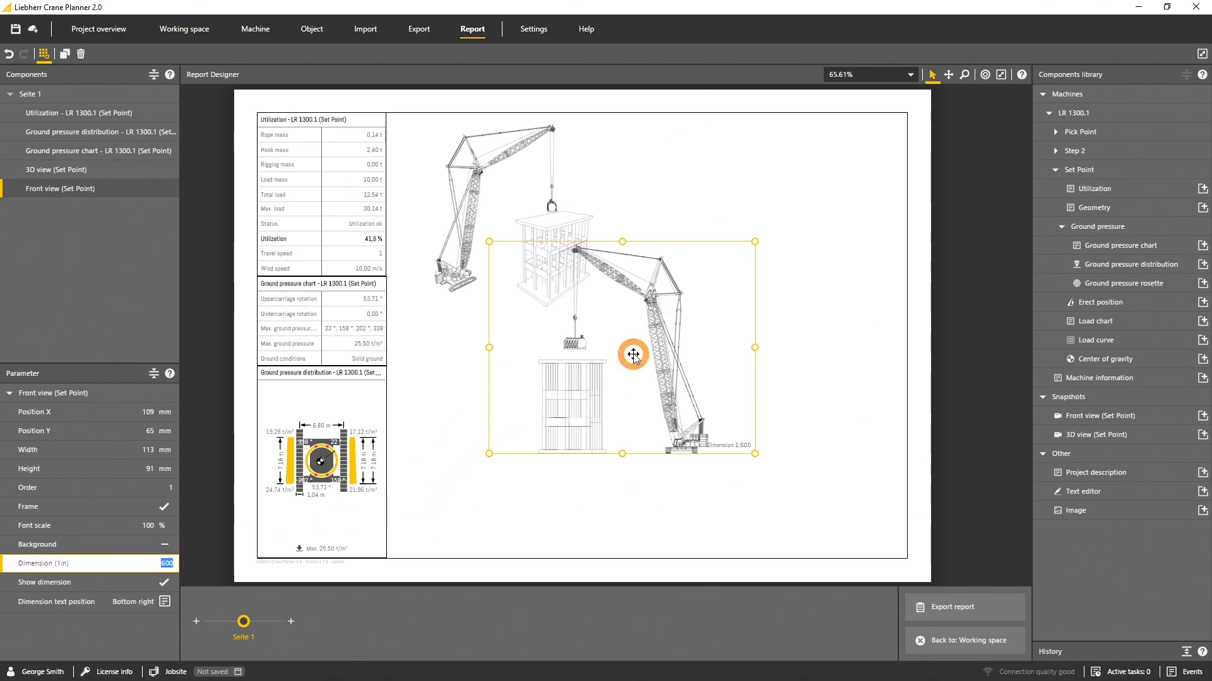
{"action": "left_click", "coordinate": [152, 526]}
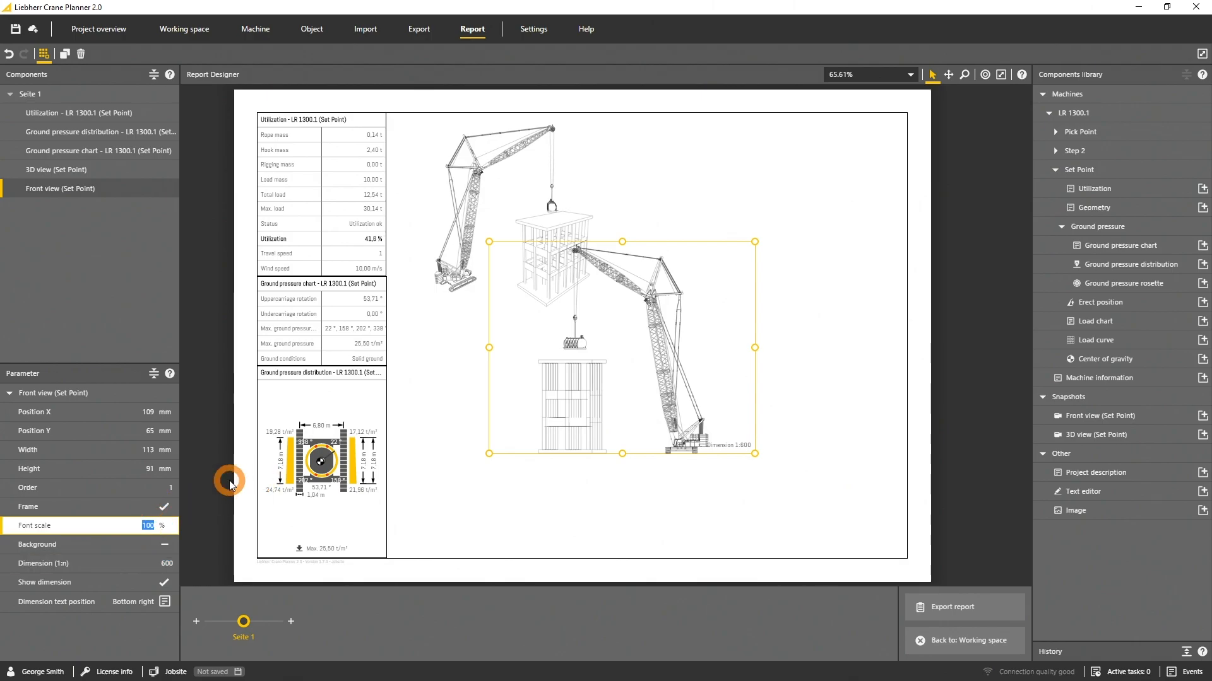
{"action": "type", "text": "90"}
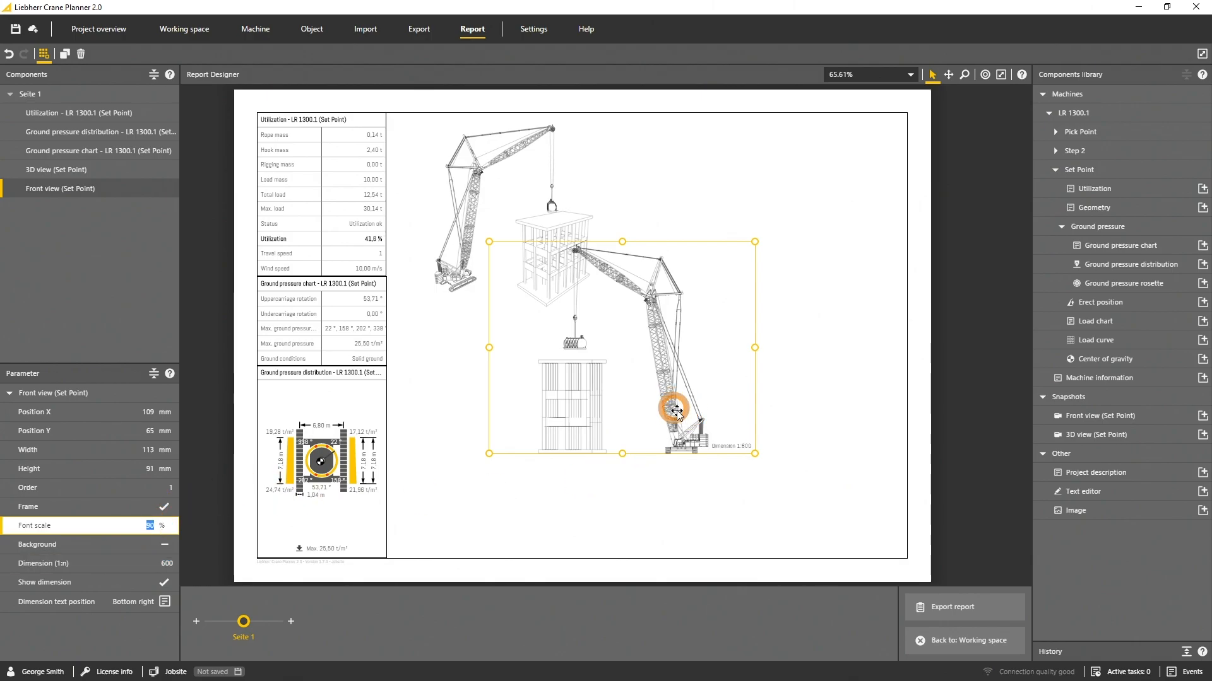
{"action": "left_click_drag", "start_coordinate": [691, 411], "coordinate": [766, 465]}
{"action": "left_click", "coordinate": [988, 391]}
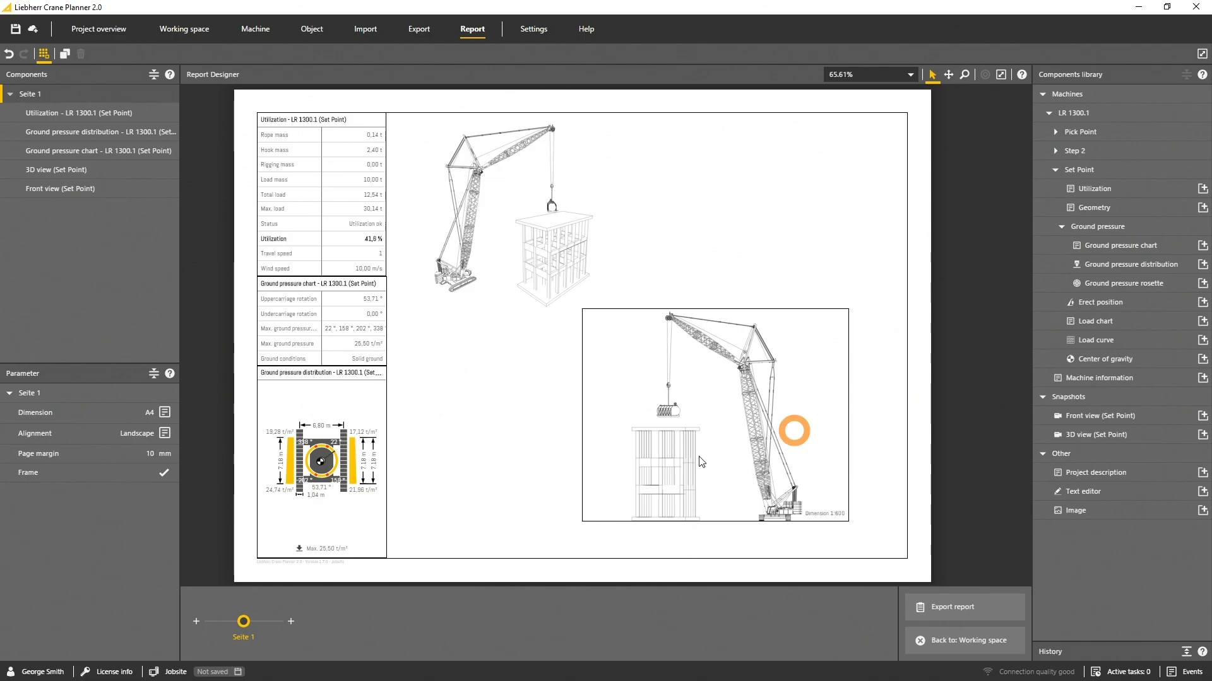
Add a blank second page to the report.
{"action": "left_click", "coordinate": [194, 622]}
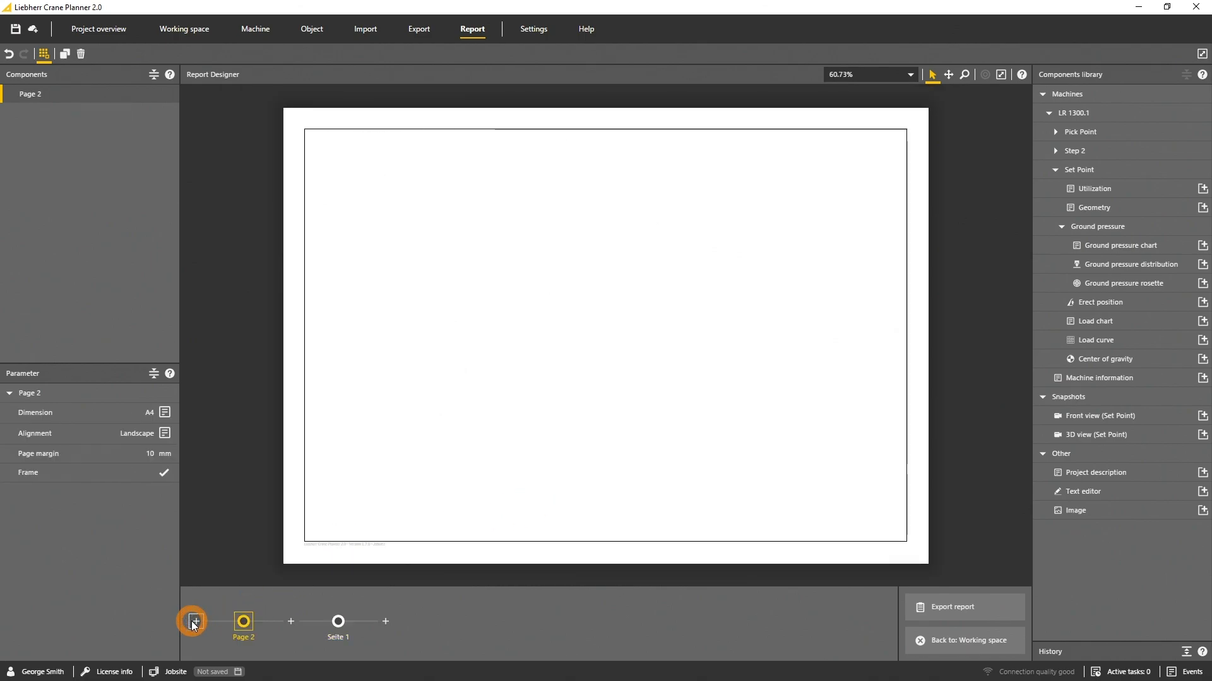
Insert the Jobsite - Rendering.png image onto page 2.
{"action": "left_click", "coordinate": [1203, 511]}
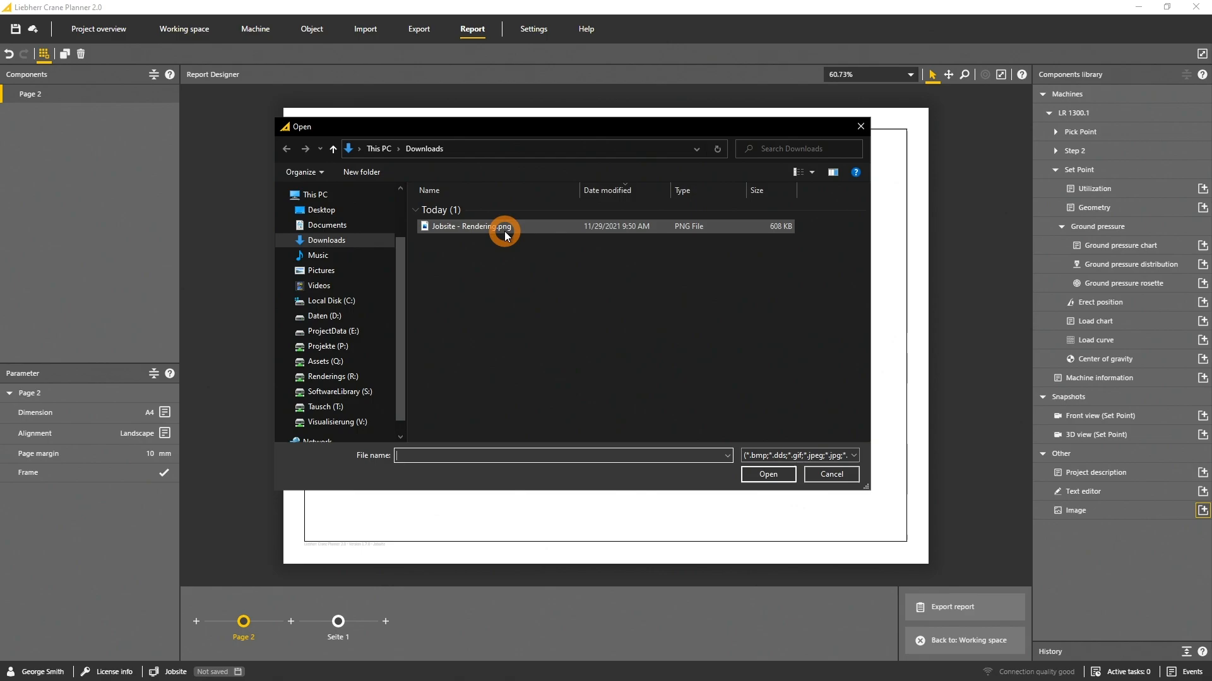
{"action": "left_click", "coordinate": [502, 226]}
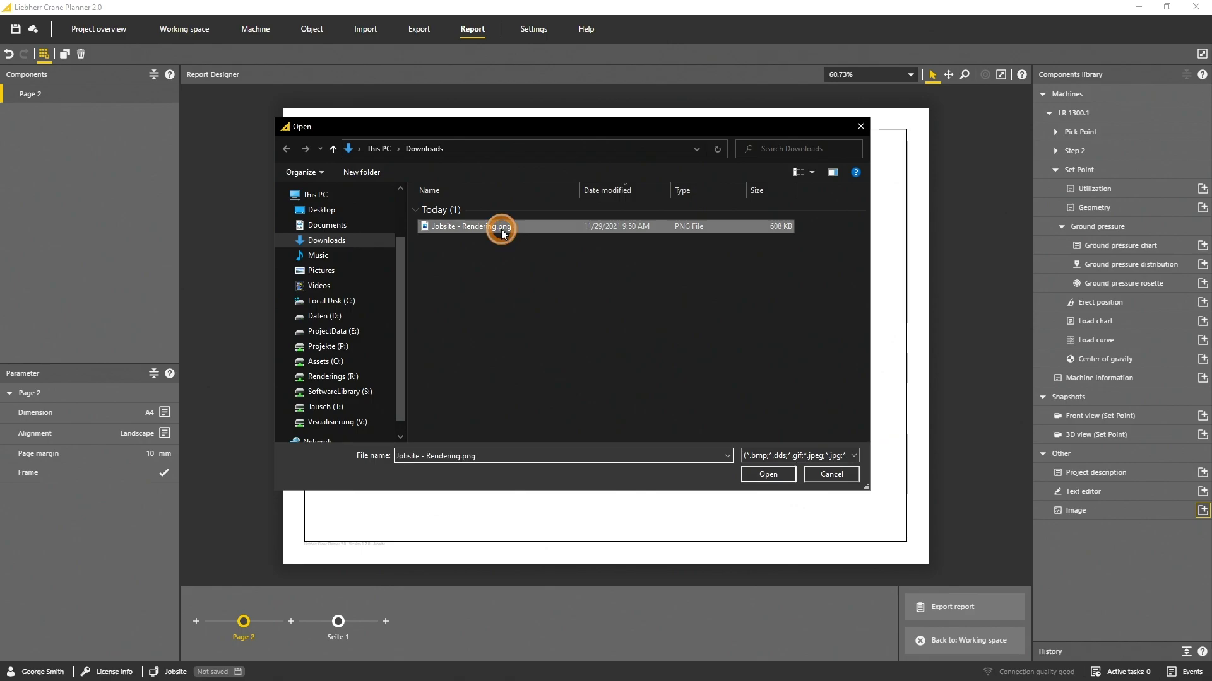
{"action": "left_click", "coordinate": [768, 474]}
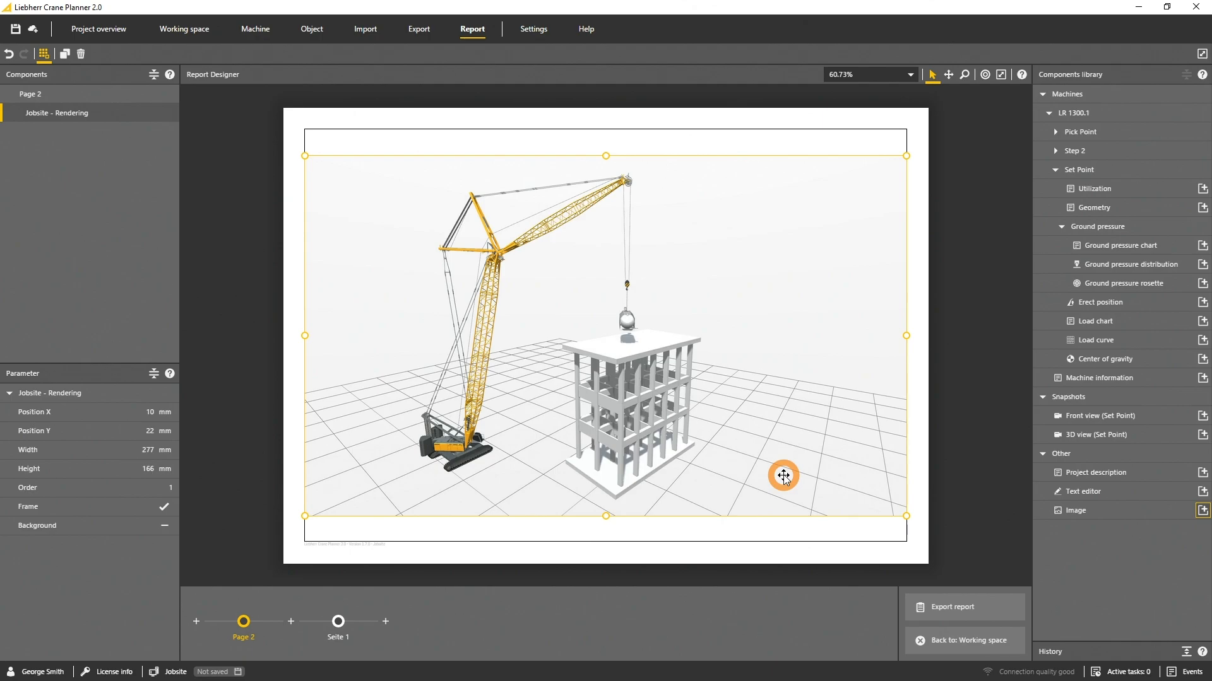
Add a 'Jobsite Report' text box at font scale 200, shrunk into the image's top-left corner.
{"action": "left_click", "coordinate": [1203, 492]}
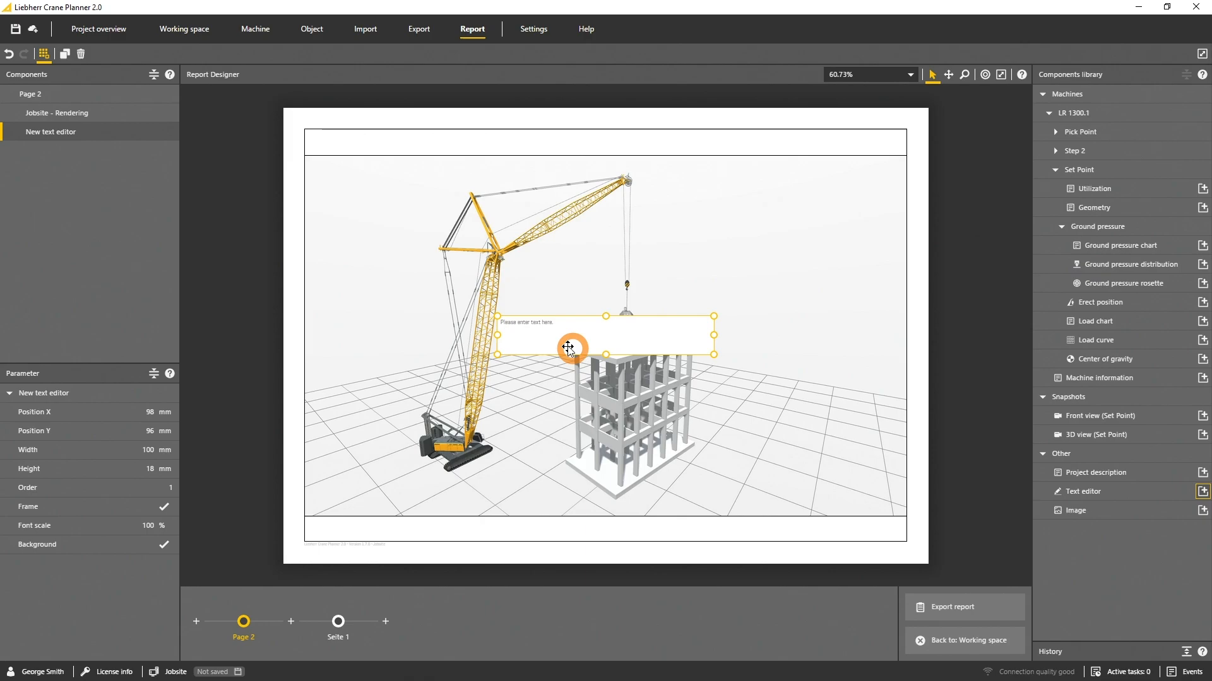
{"action": "double_click", "coordinate": [538, 326]}
{"action": "type", "text": "Jobsi"}
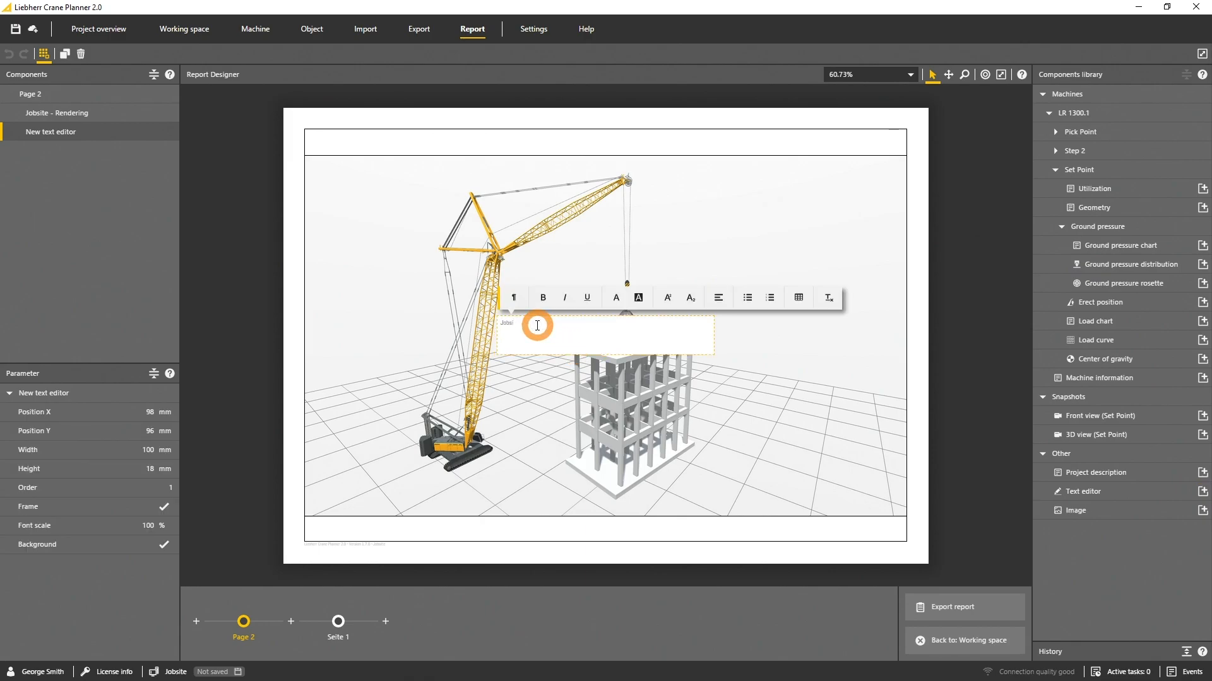
{"action": "type", "text": "te Report"}
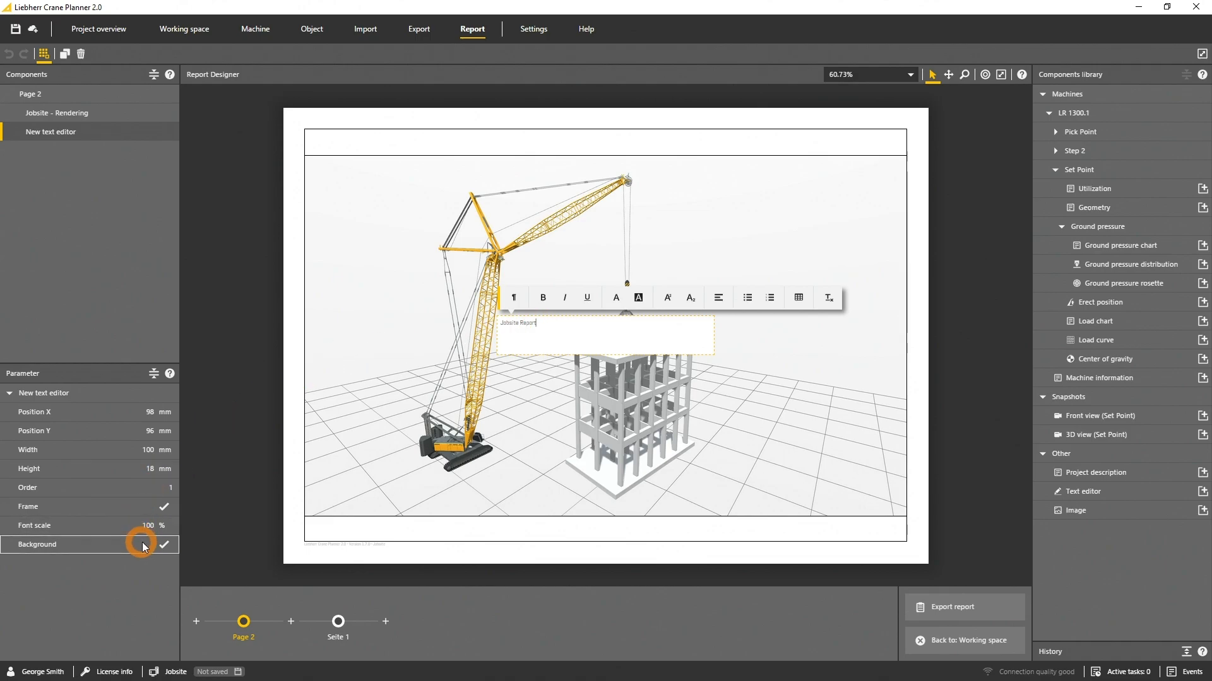
{"action": "left_click", "coordinate": [150, 526]}
{"action": "type", "text": "2"}
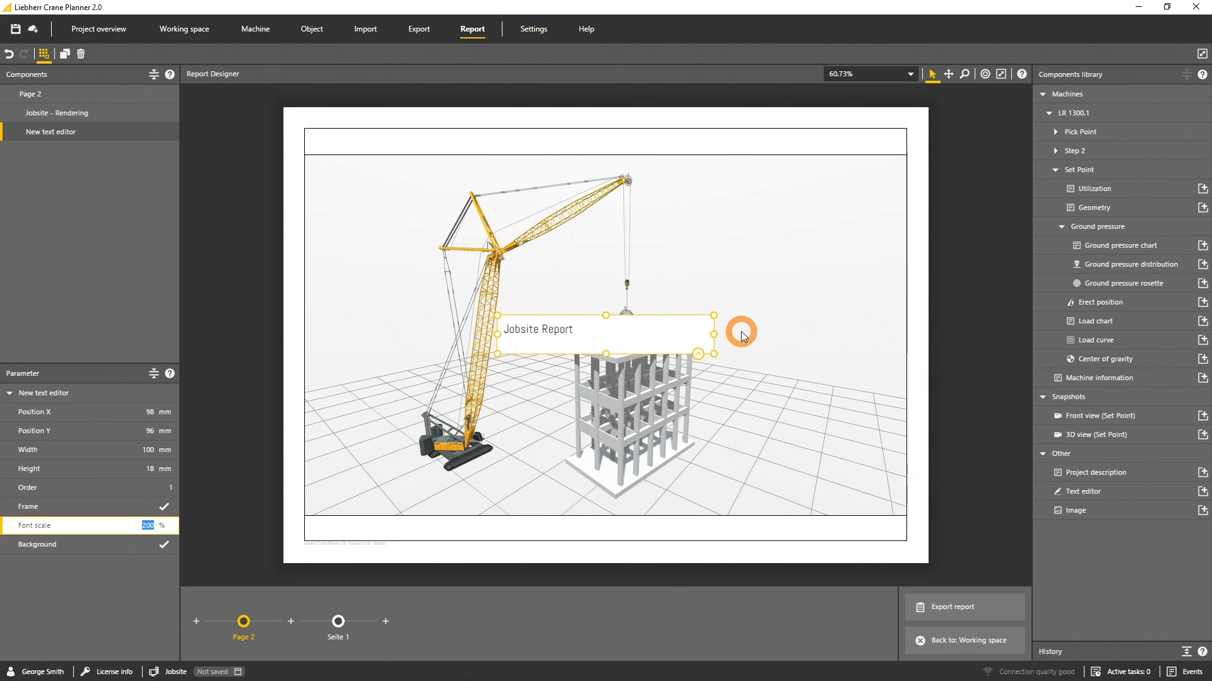
{"action": "mouse_move", "coordinate": [714, 352]}
{"action": "left_mouse_down"}
{"action": "mouse_move", "coordinate": [592, 353]}
{"action": "mouse_move", "coordinate": [367, 182]}
{"action": "left_mouse_up"}
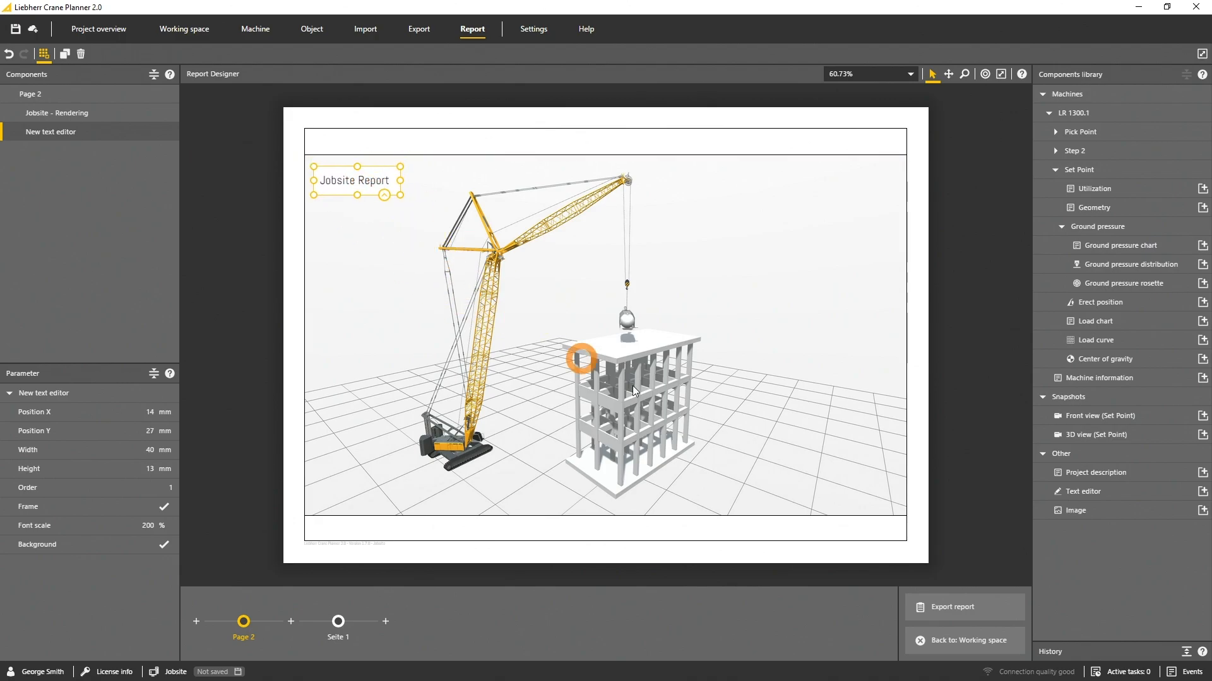
Start exporting the finished report to a PDF file via the Save As dialog.
{"action": "left_click", "coordinate": [999, 608]}
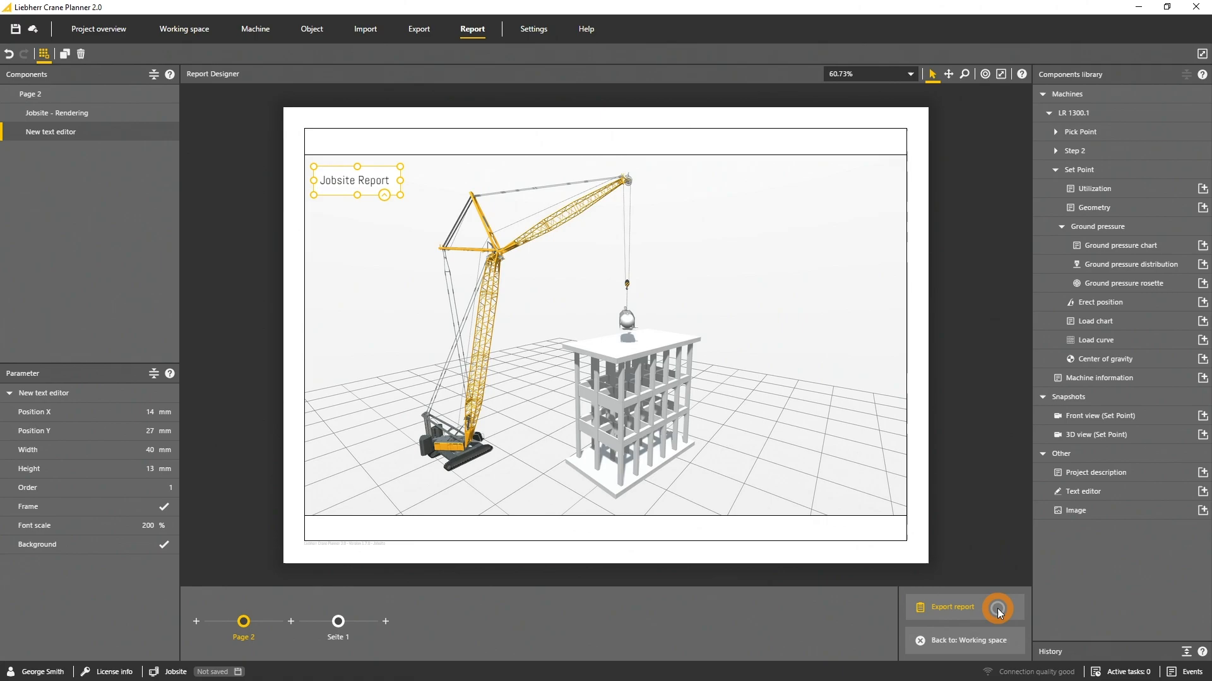